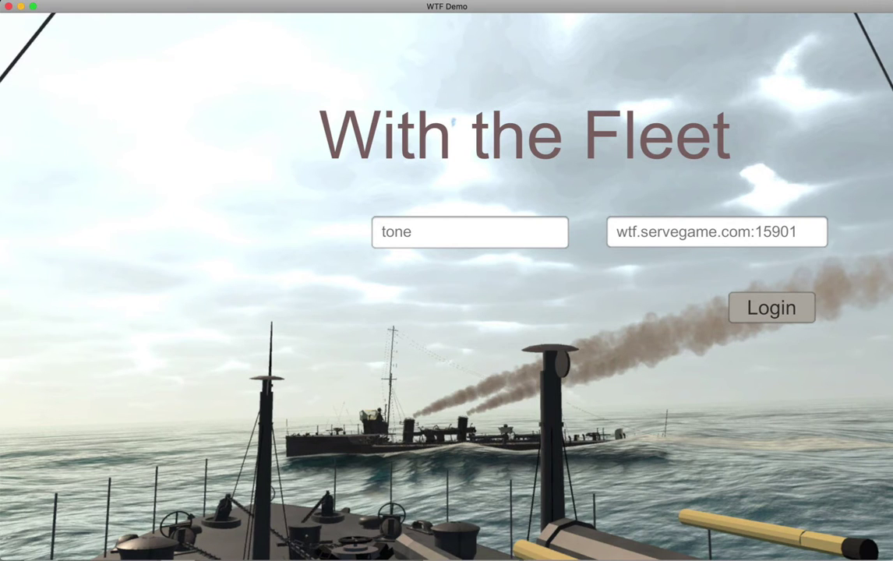
Step: Connect with the pre-filled name and server to board H.M.S. Acheron at 2.2 knots
{"action": "key", "text": "Return"}
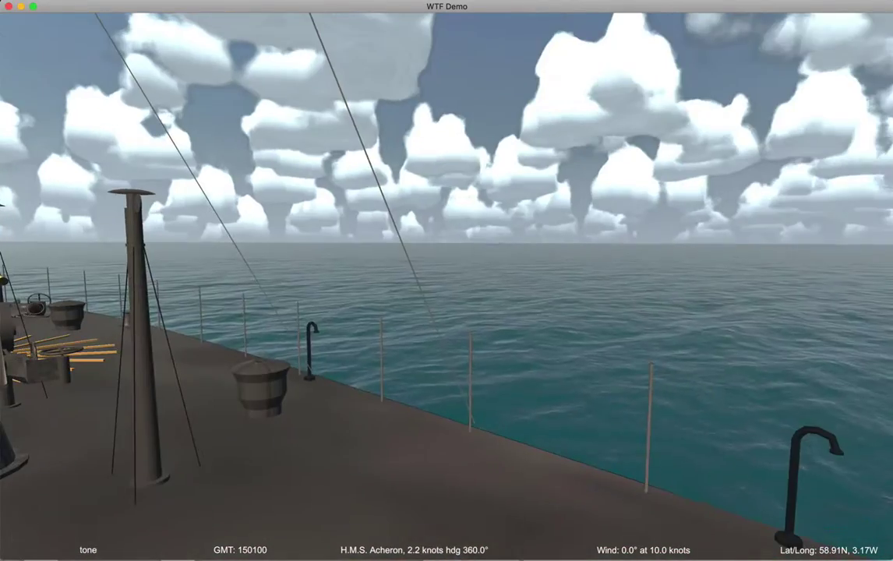
Step: Switch to H.M.S. Attack via New Ship, then rejoin H.M.S. Acheron from the ship list
{"action": "key", "text": "Escape"}
{"action": "key", "text": "Return"}
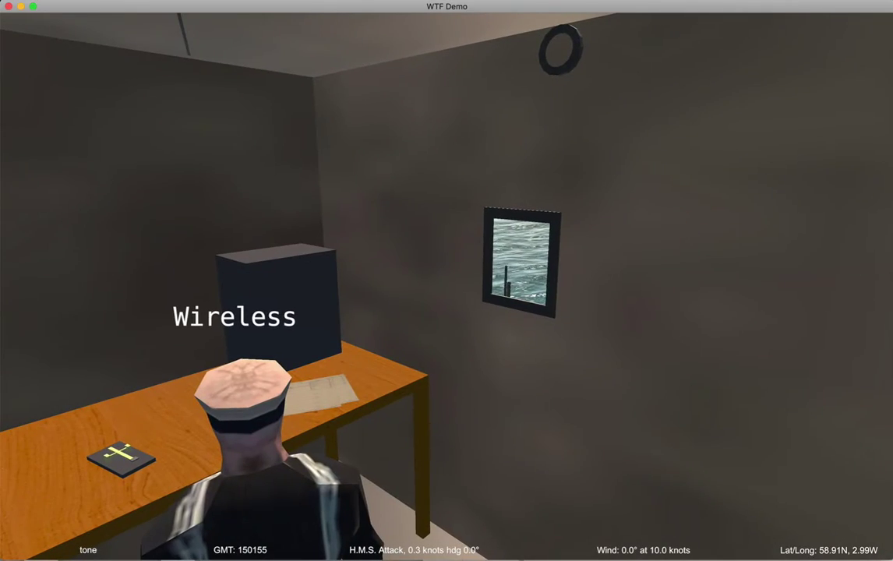
{"action": "key", "text": "Escape"}
{"action": "left_click", "coordinate": [452, 199]}
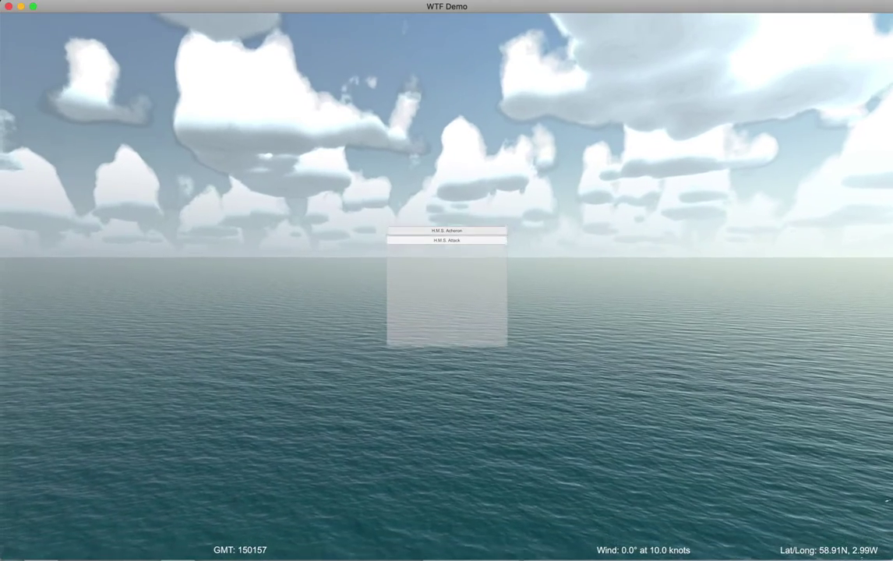
{"action": "left_click", "coordinate": [447, 231]}
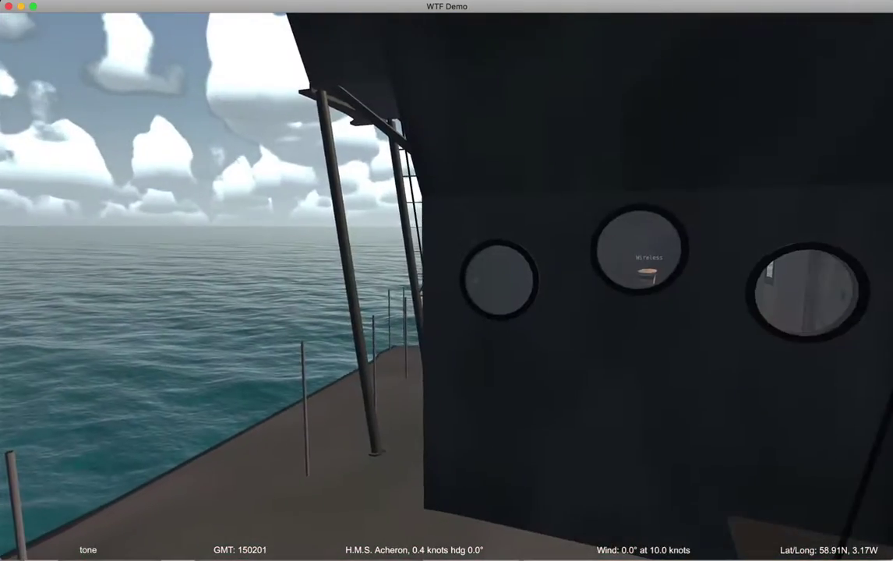
Step: Walk around Acheron's bridge and wireless room, ending beside the wireless room facing forward
{"action": "key", "text": "d"}
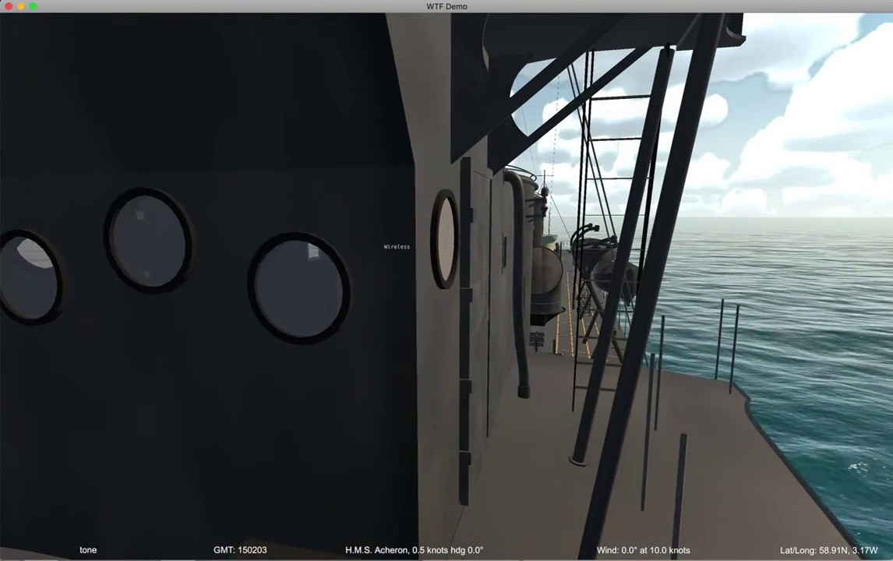
{"action": "key", "text": "a"}
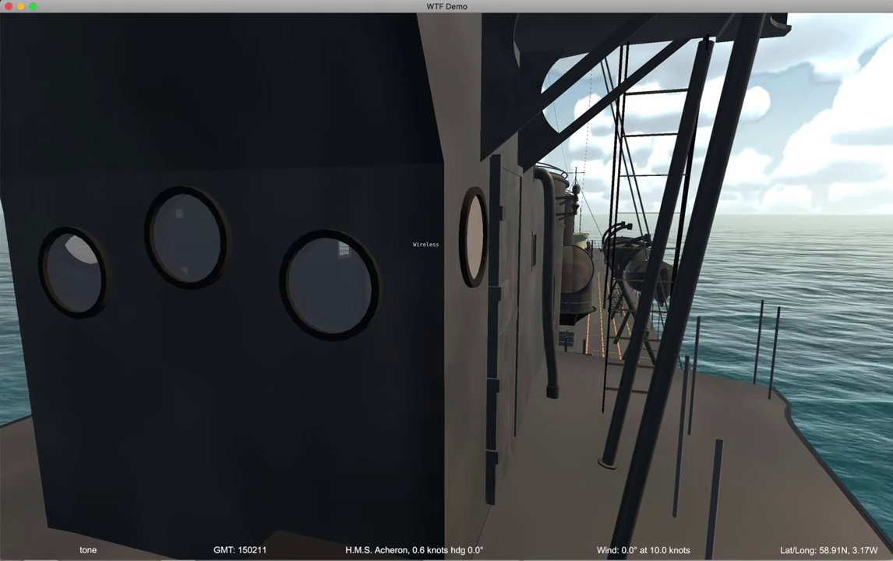
{"action": "key", "text": "s"}
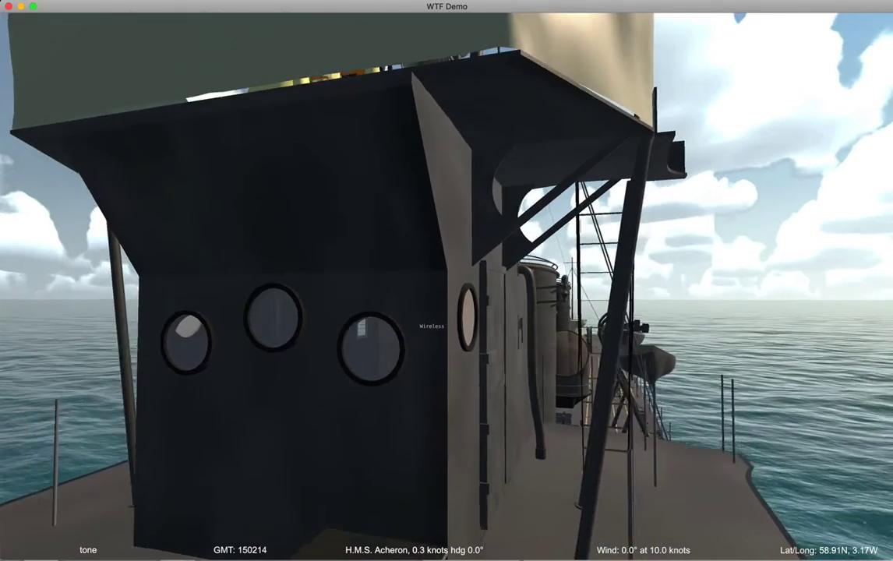
{"action": "key", "text": "a"}
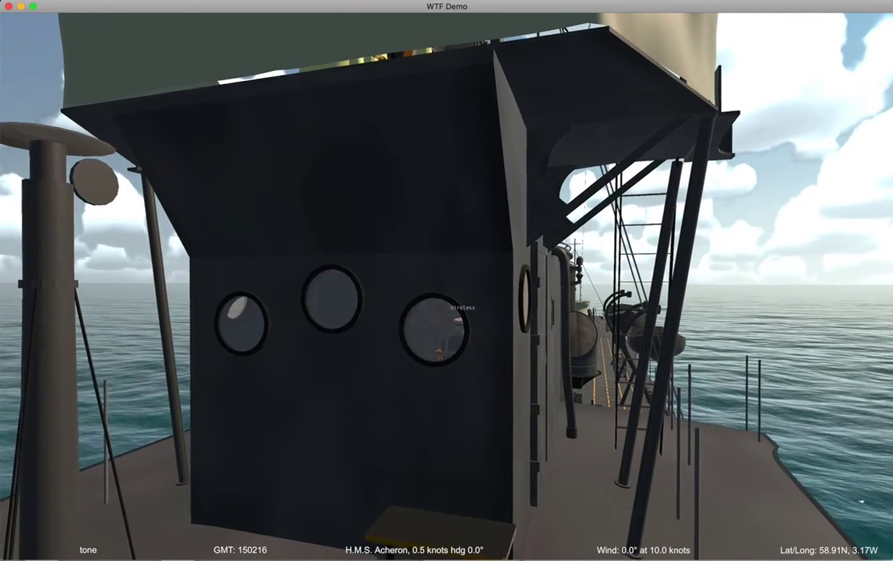
{"action": "key", "text": "s"}
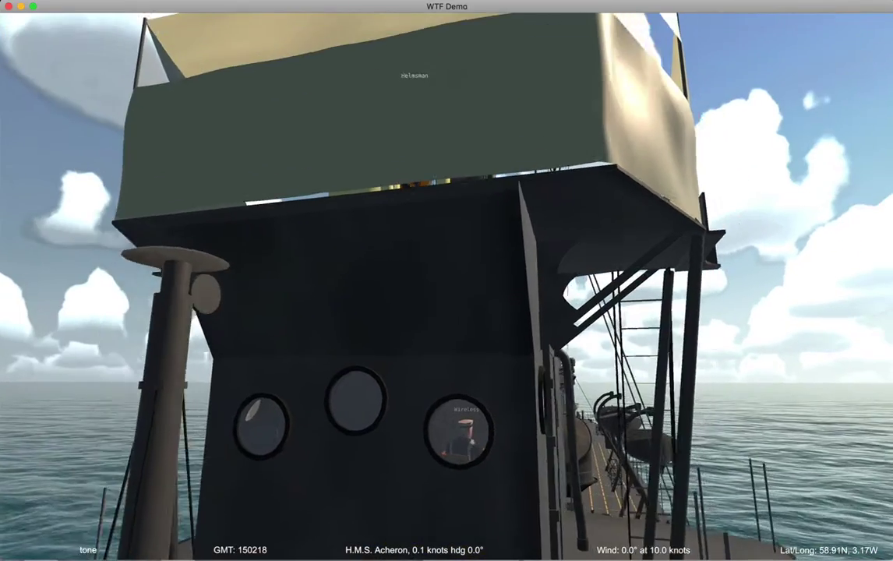
{"action": "key", "text": "Left"}
{"action": "key", "text": "Right"}
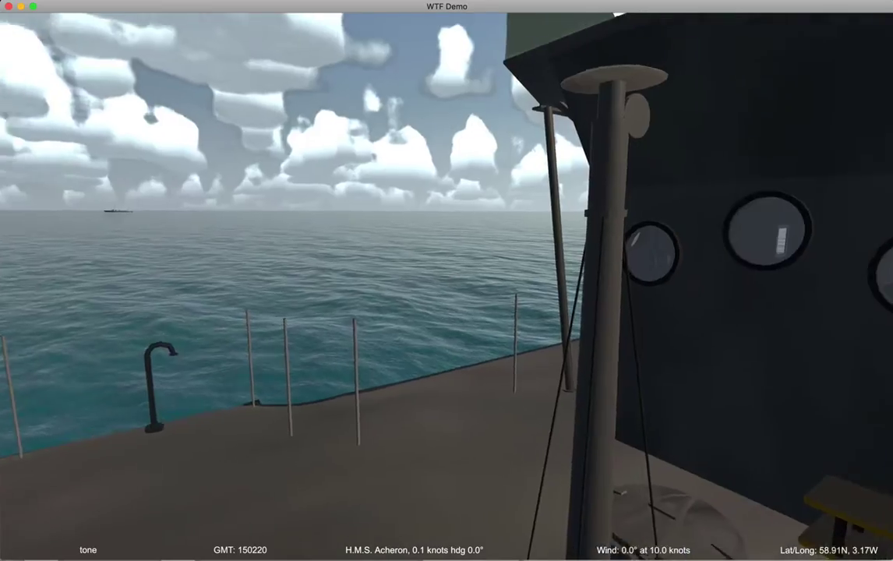
{"action": "key", "text": "Right"}
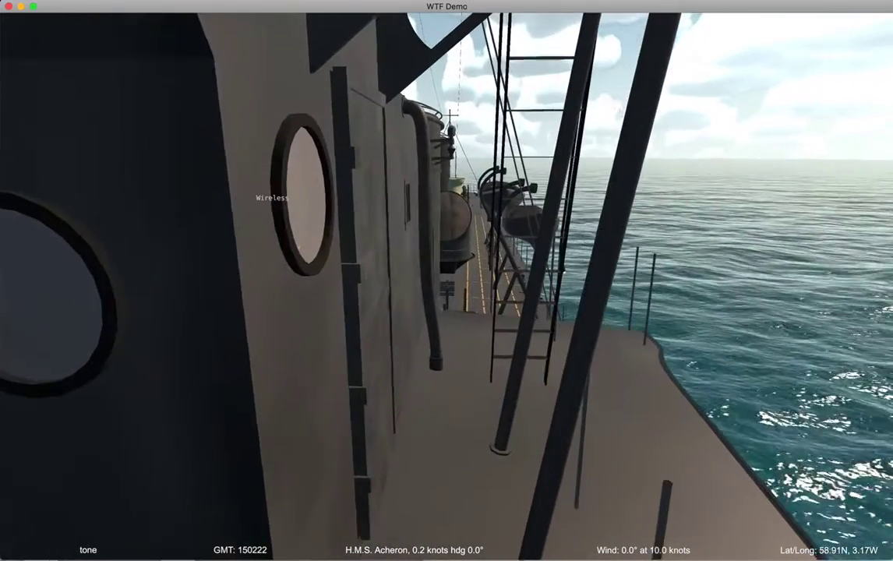